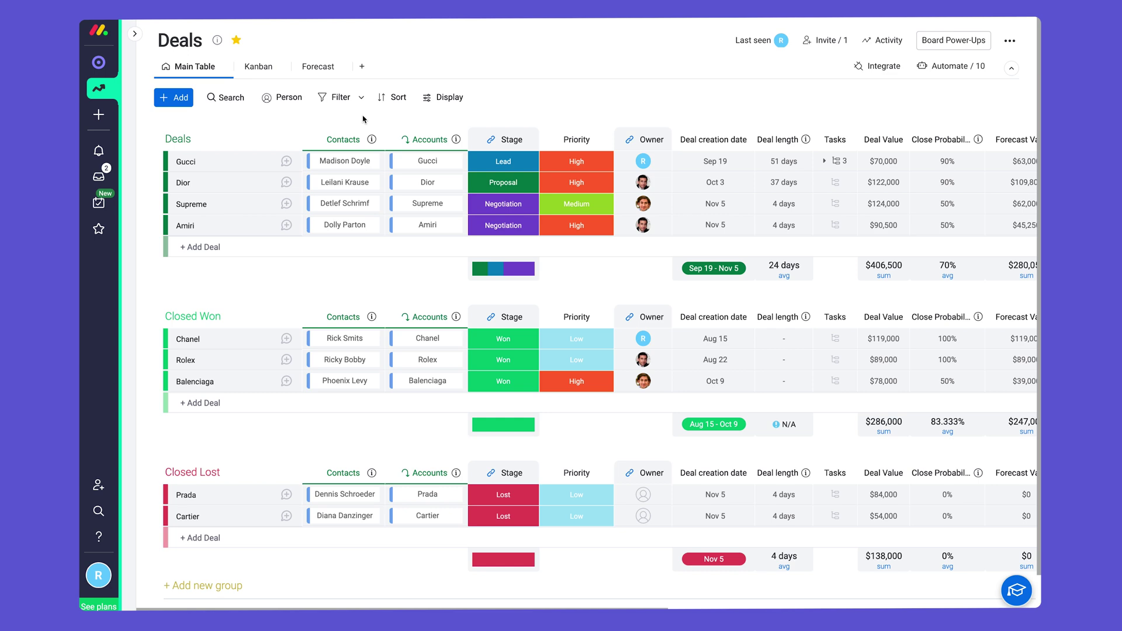
Scroll the Deals table right to reveal Close Date, Actual Deal Value and Location.
scroll(363, 119, "right", 5)
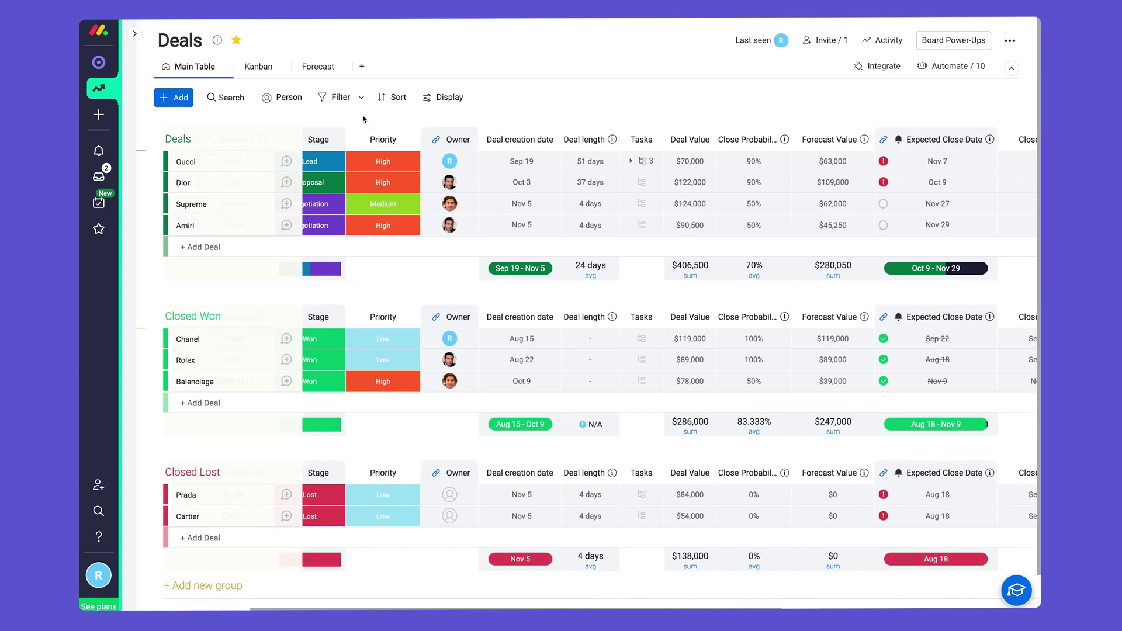
scroll(363, 119, "right", 3)
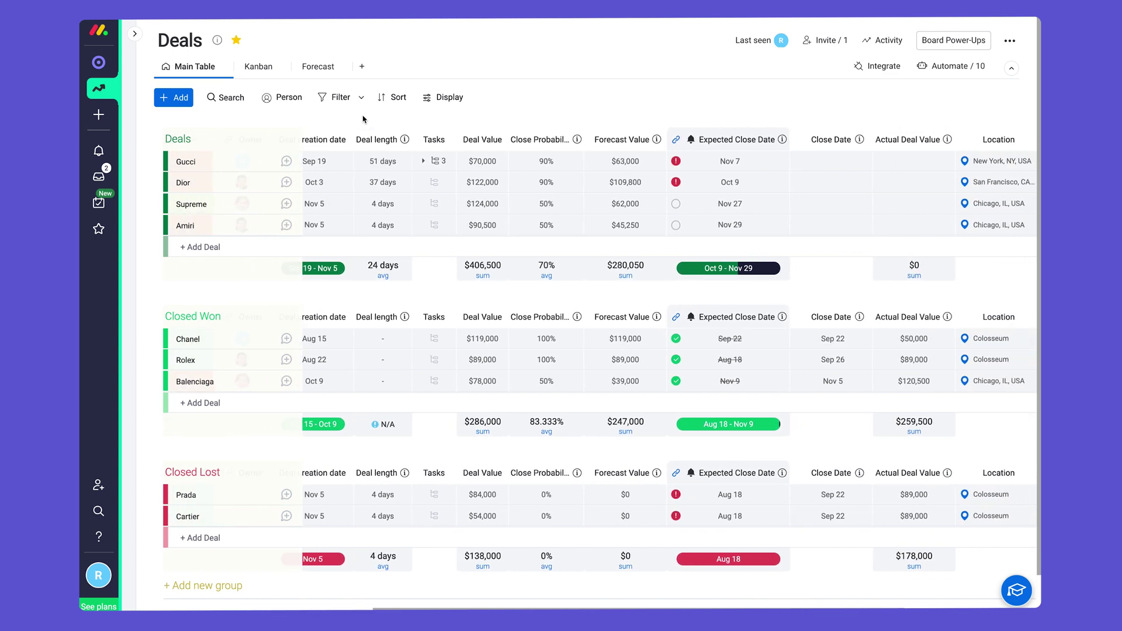
Add an Item Card view to the Gucci deal's panel and mark it as a favourite.
left_click(270, 165)
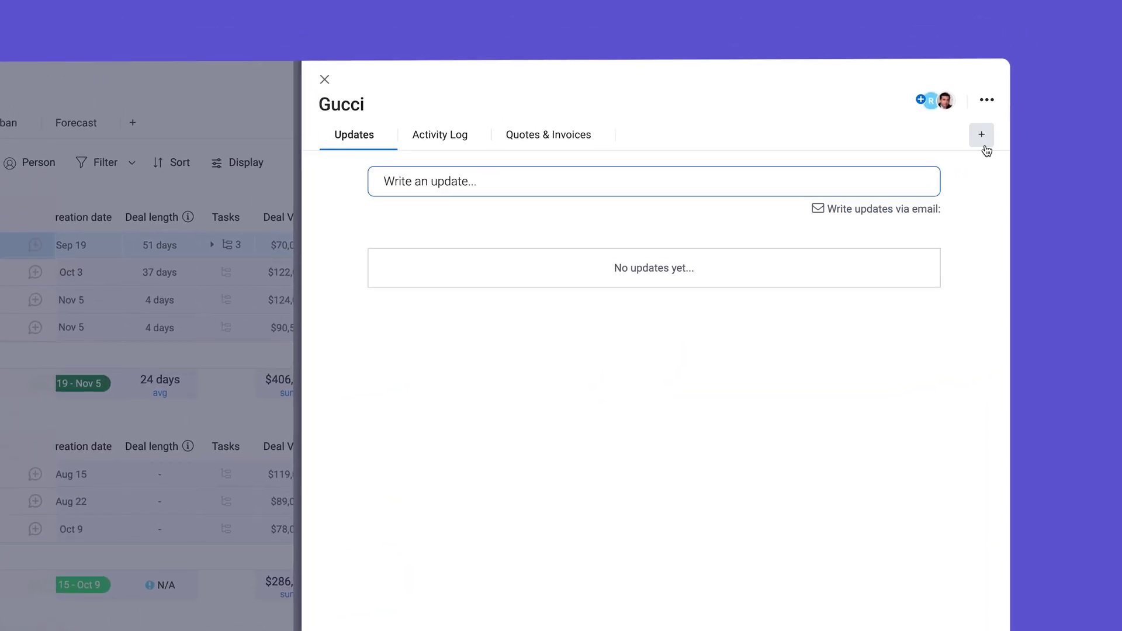
left_click(985, 145)
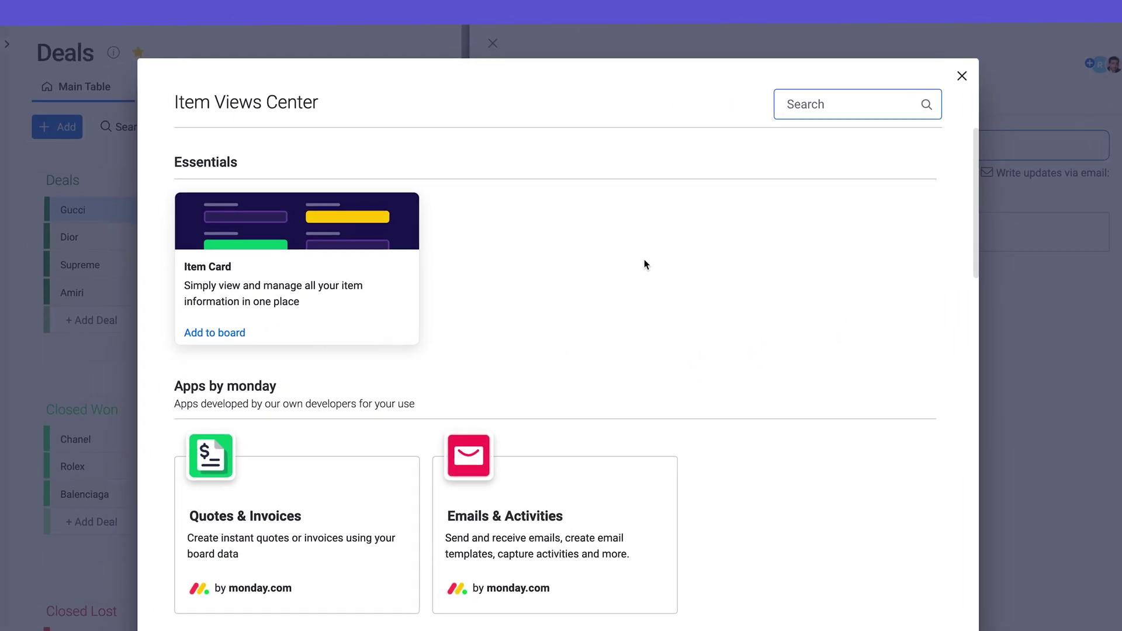
left_click(214, 333)
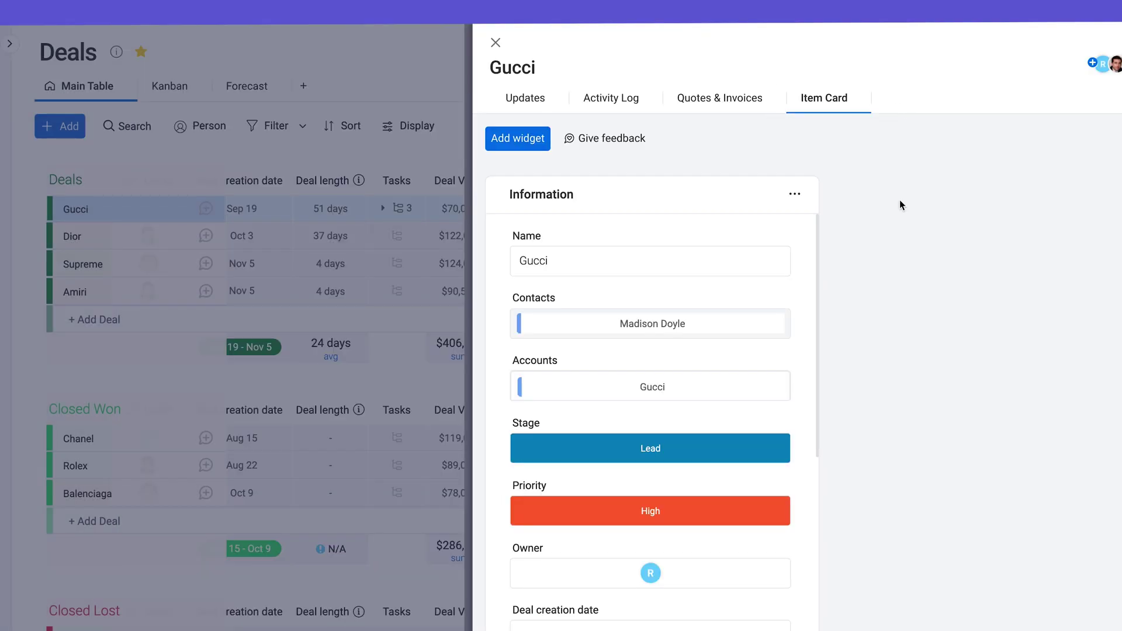
left_click(859, 99)
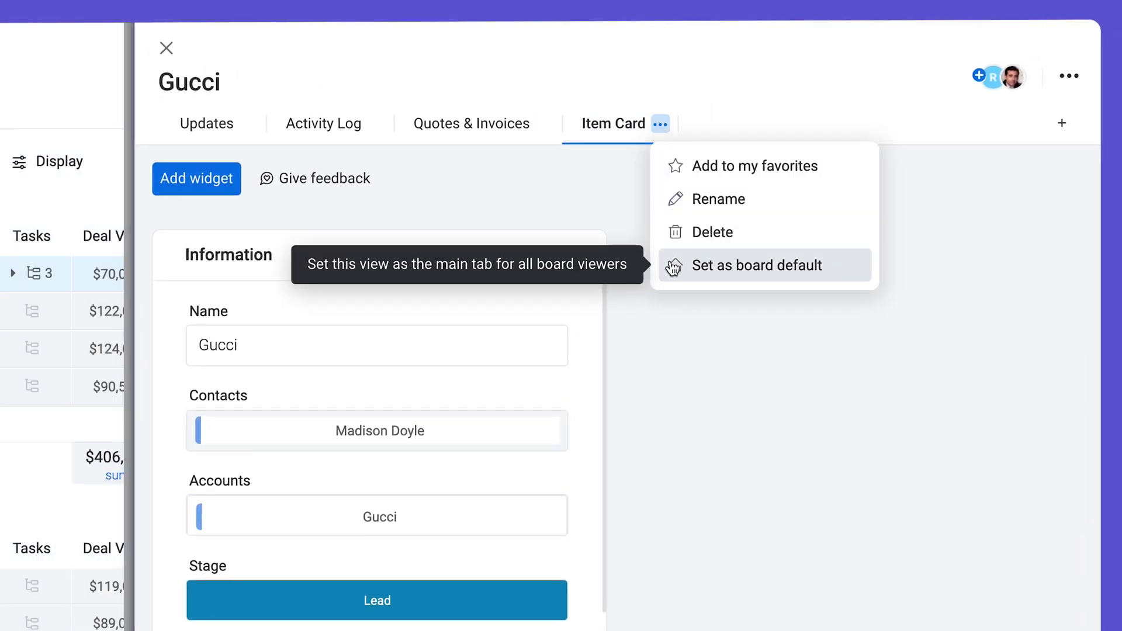
left_click(675, 168)
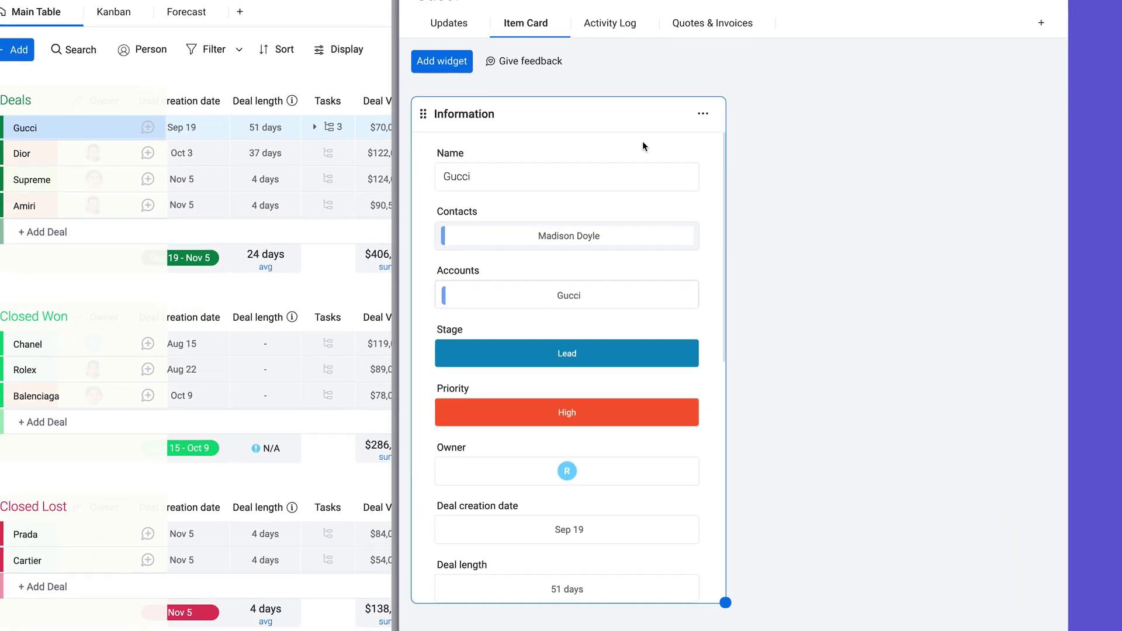
scroll(643, 147, "down", 3)
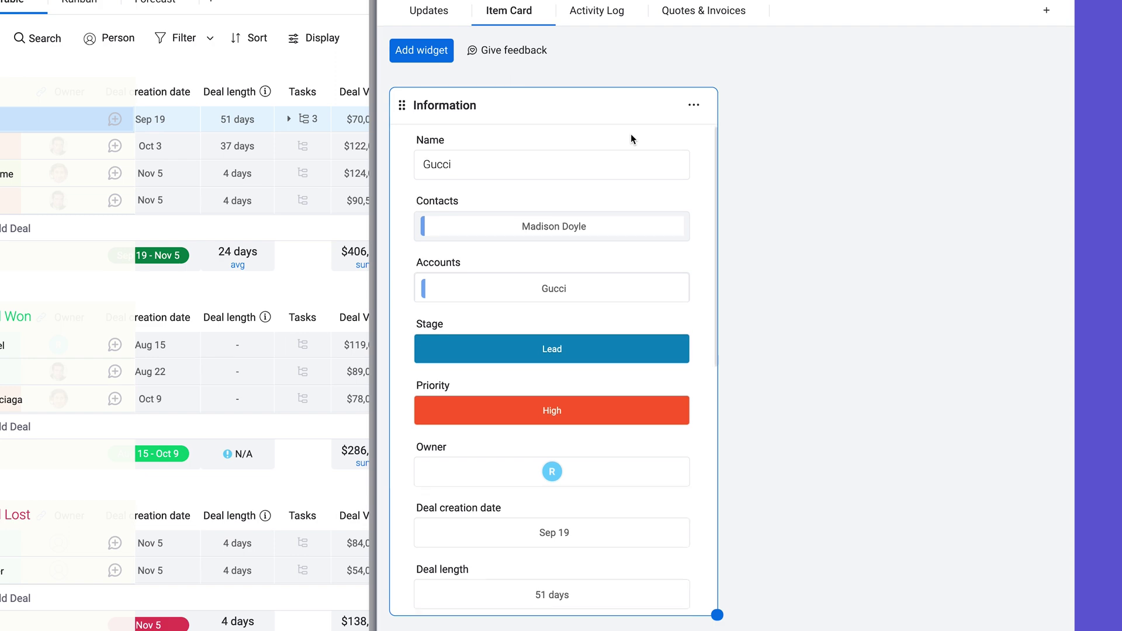
scroll(630, 135, "down", 4)
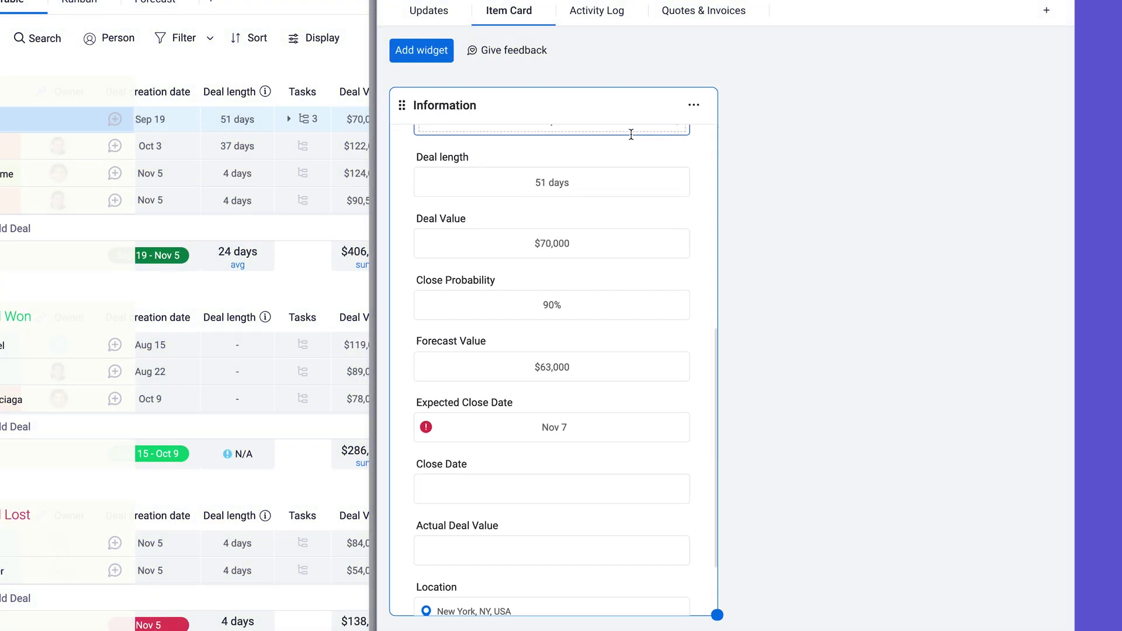
Clear every column from the Information widget's column settings.
left_click(684, 112)
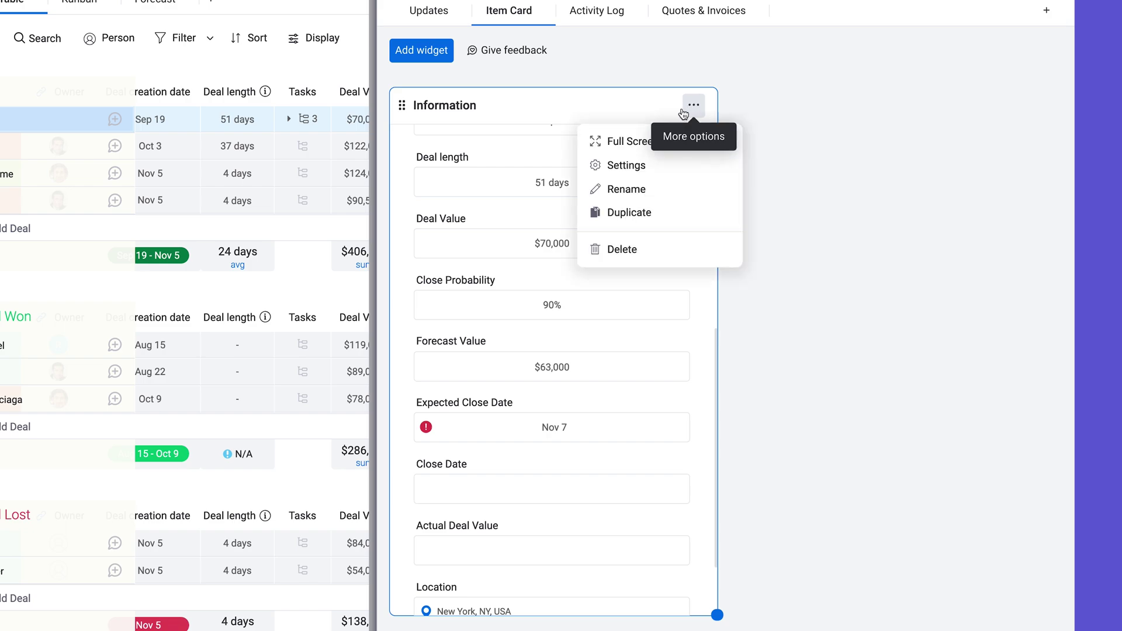
left_click(637, 166)
left_click(1024, 176)
scroll(1027, 198, "down", 3)
Show Deal creation date, Deal length, Deal Value, Close Probability, Forecast Value, Expected Close Date, Close Date, Actual Deal Value.
left_click(1024, 226)
left_click(1025, 251)
left_click(1024, 276)
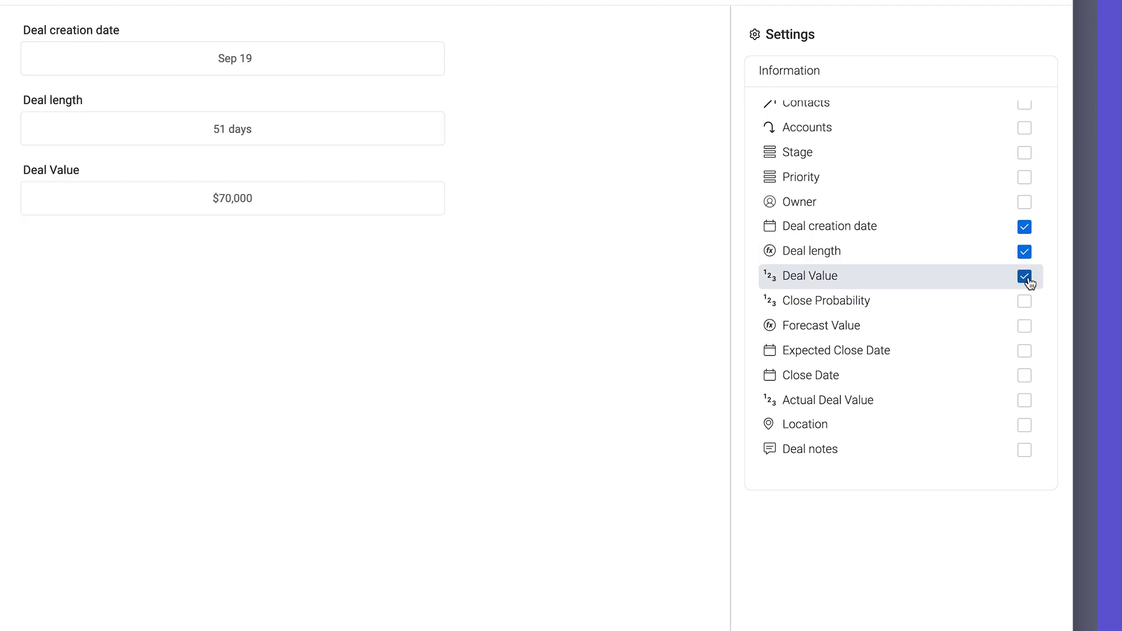
left_click(1024, 301)
left_click(1024, 326)
left_click(1024, 351)
left_click(1025, 375)
left_click(1024, 401)
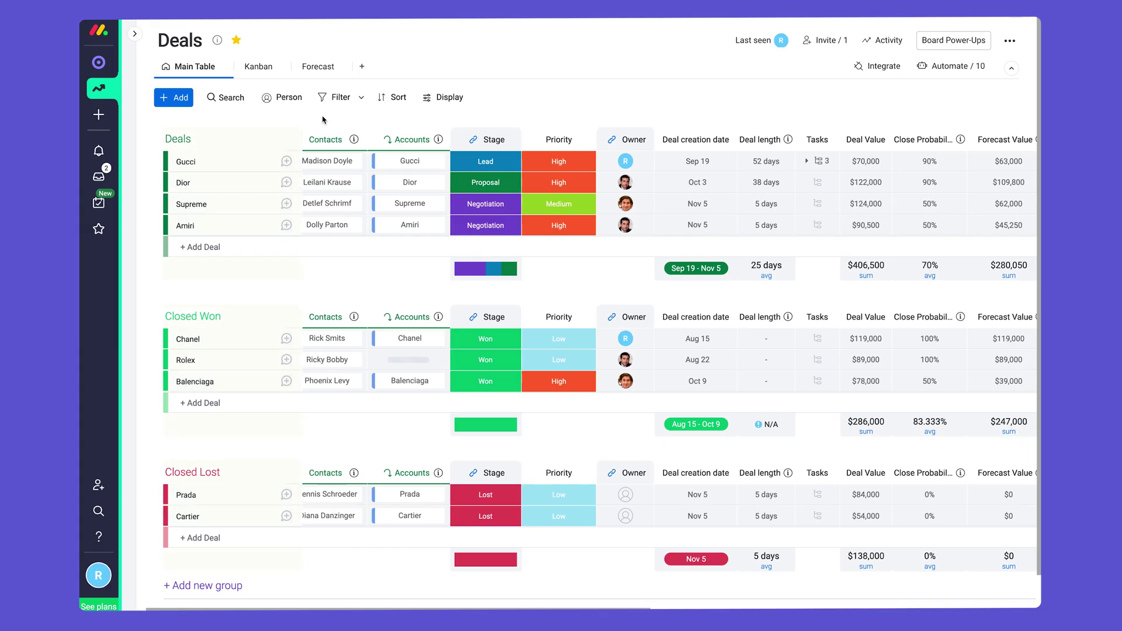
scroll(322, 120, "right", 5)
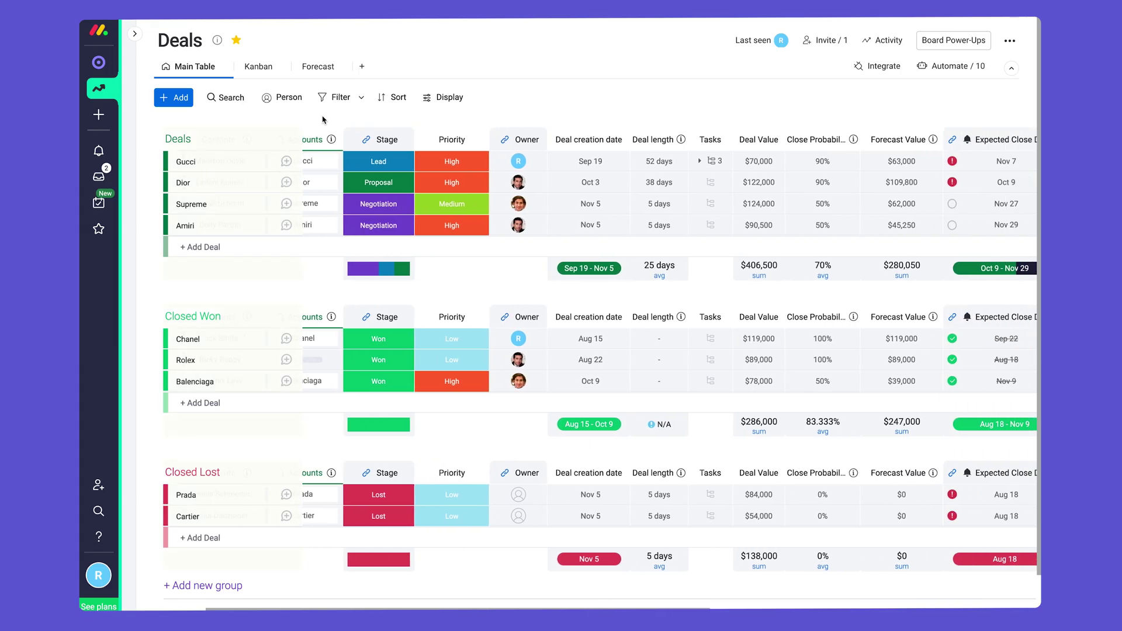
scroll(322, 120, "right", 2)
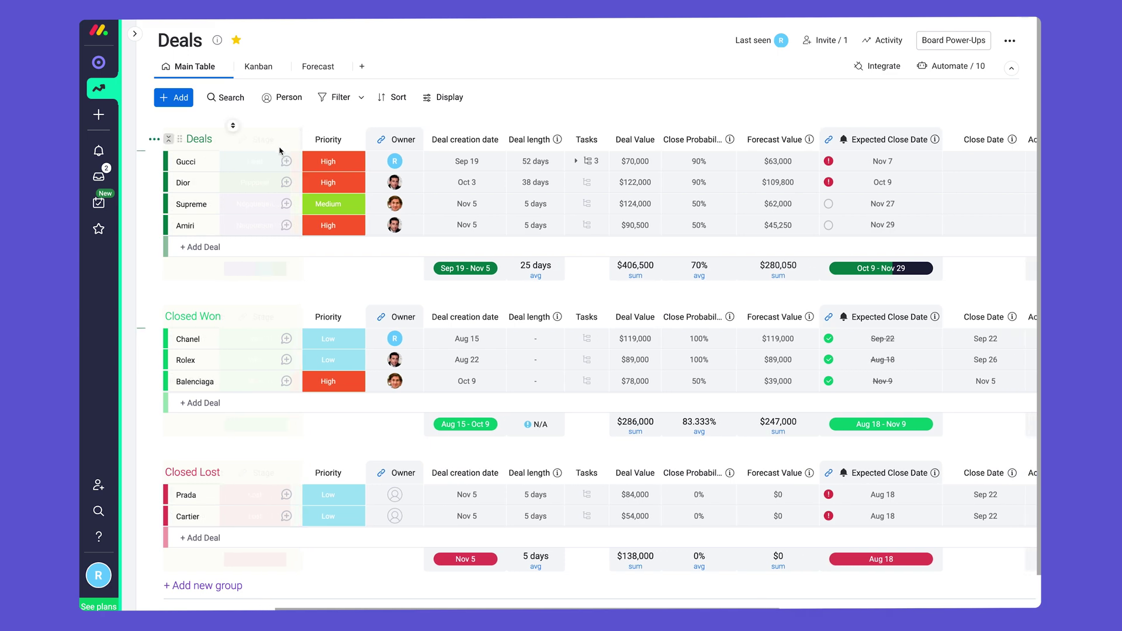
Set Gucci's Deal Value to 75000, making Forecast Value $67,500, and bring up the widget list.
left_click(272, 162)
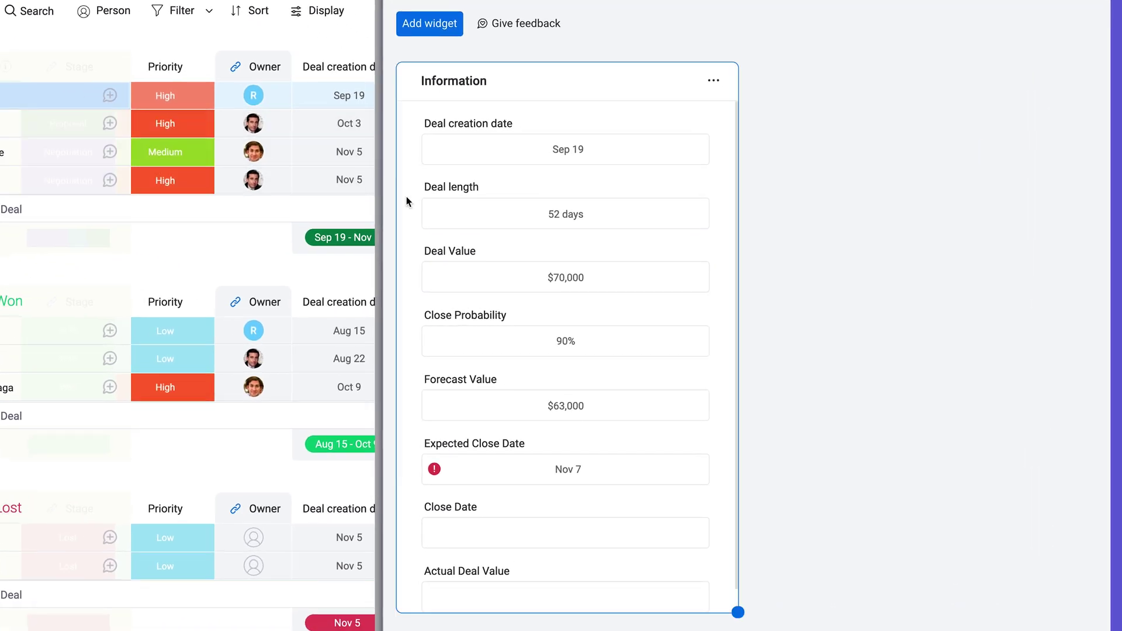
left_click(539, 281)
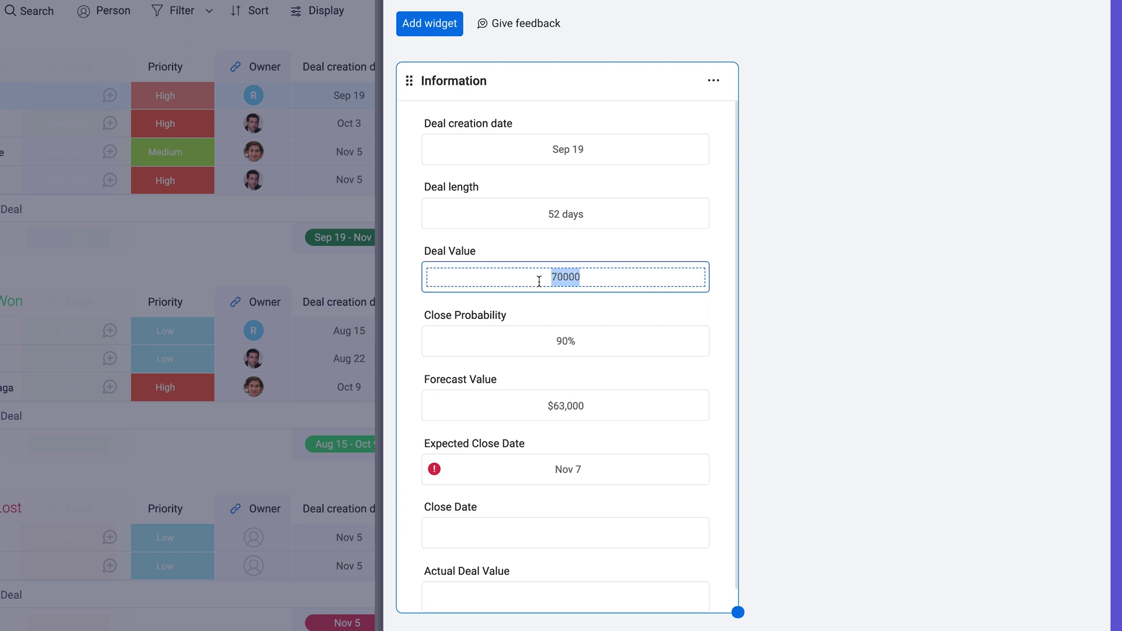
type("75000")
key("Return")
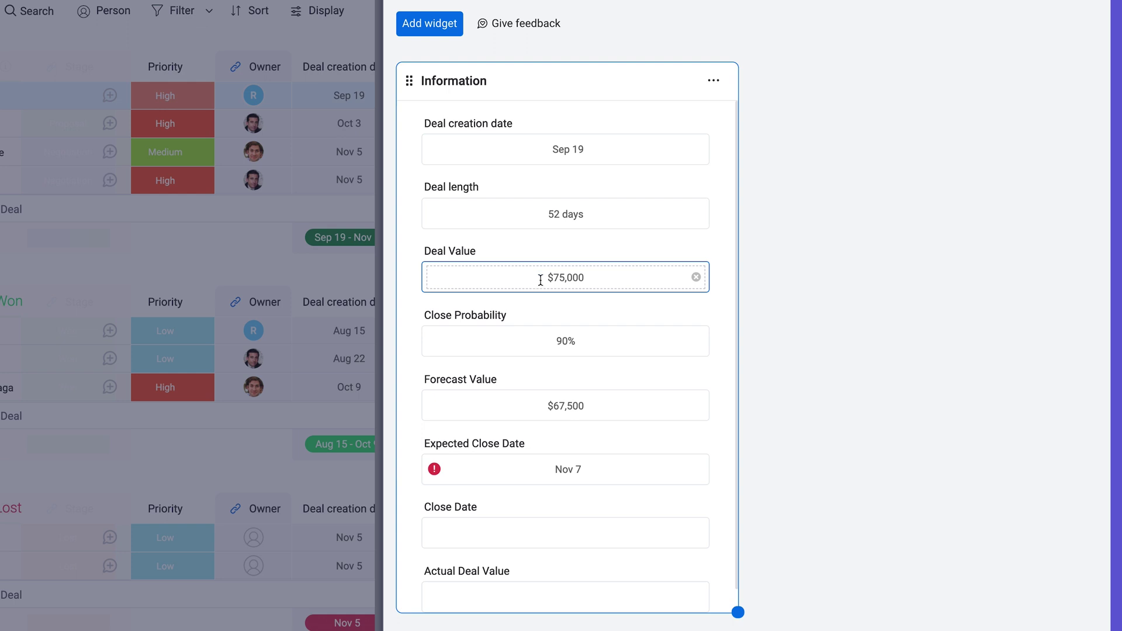
left_click(451, 32)
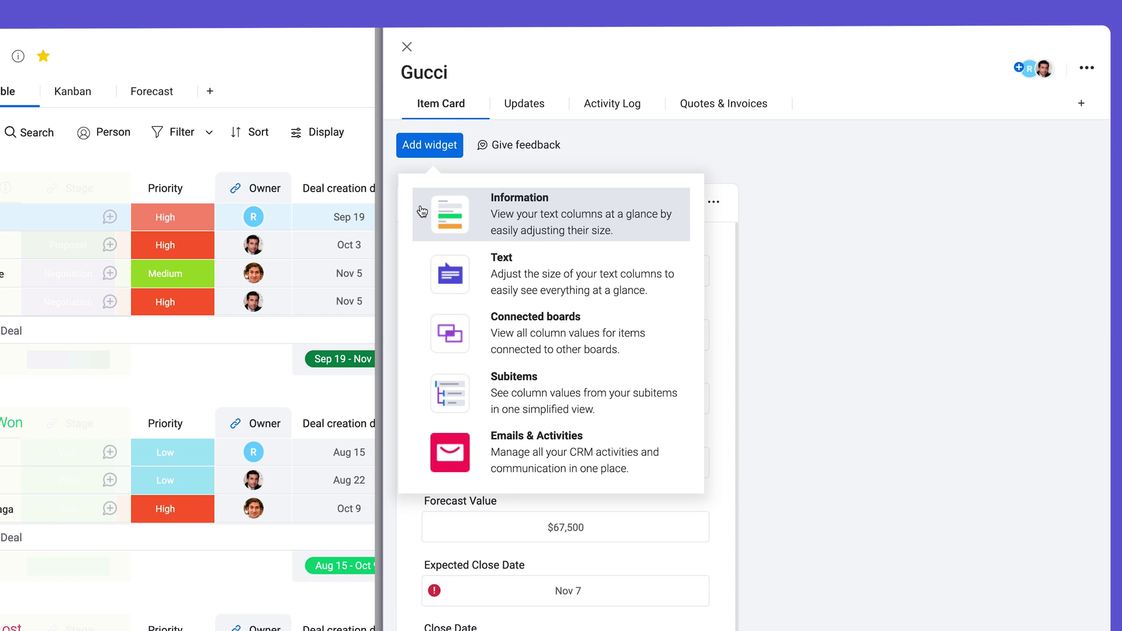
Add a Text widget beside Information, enlarge its Deal notes box, and hide Misc. text.
left_click(417, 275)
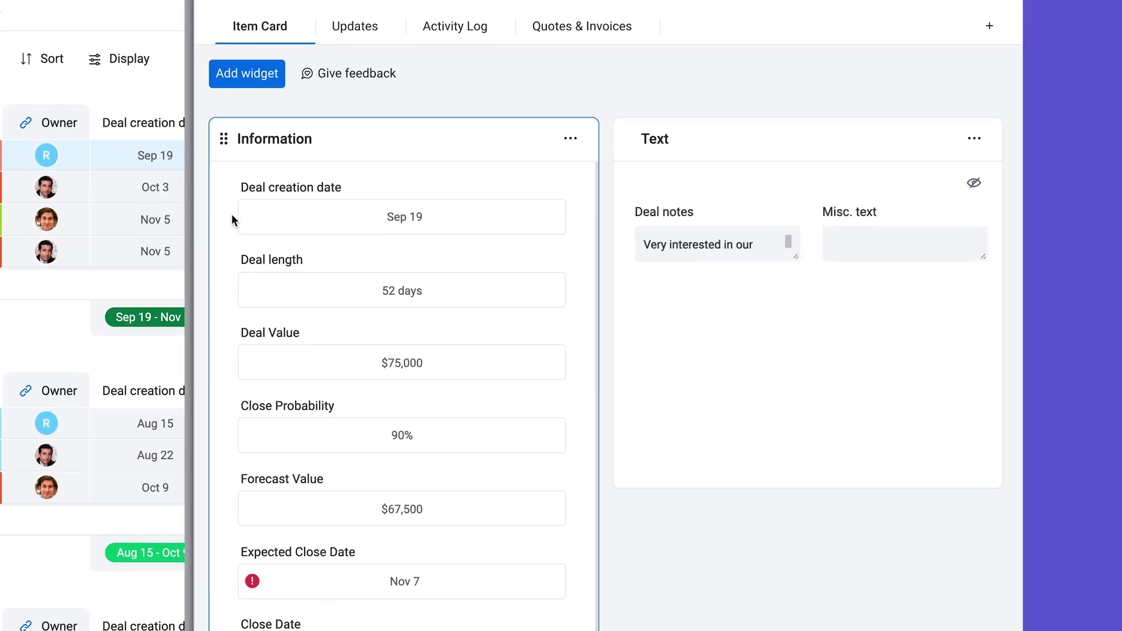
left_click_drag(795, 264, 965, 420)
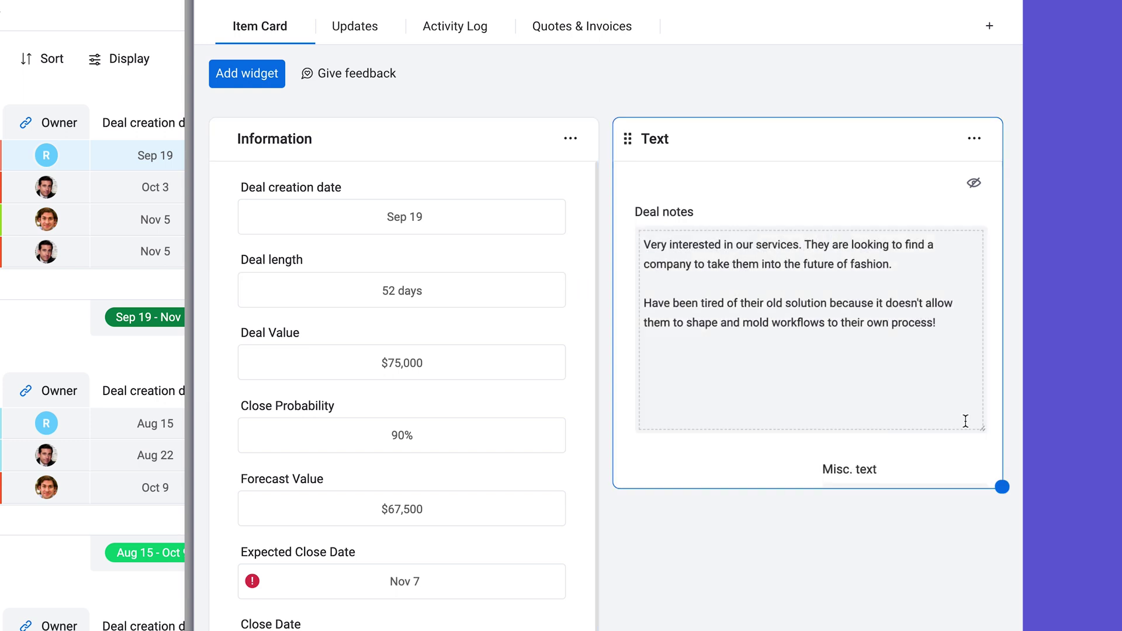
left_click(973, 185)
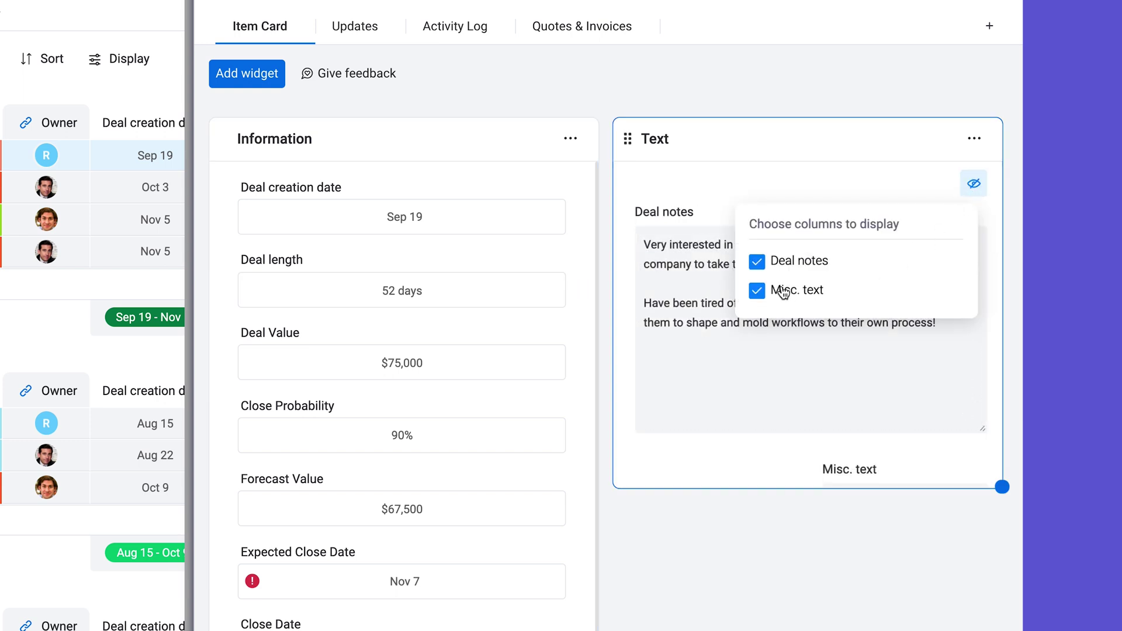
left_click(757, 291)
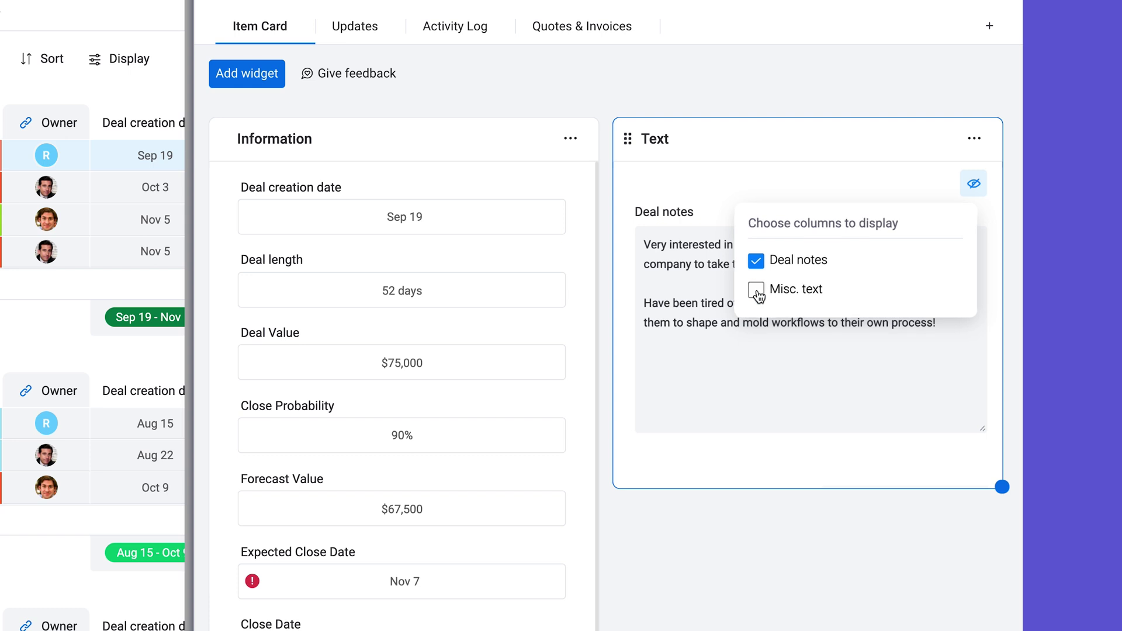
left_click(975, 185)
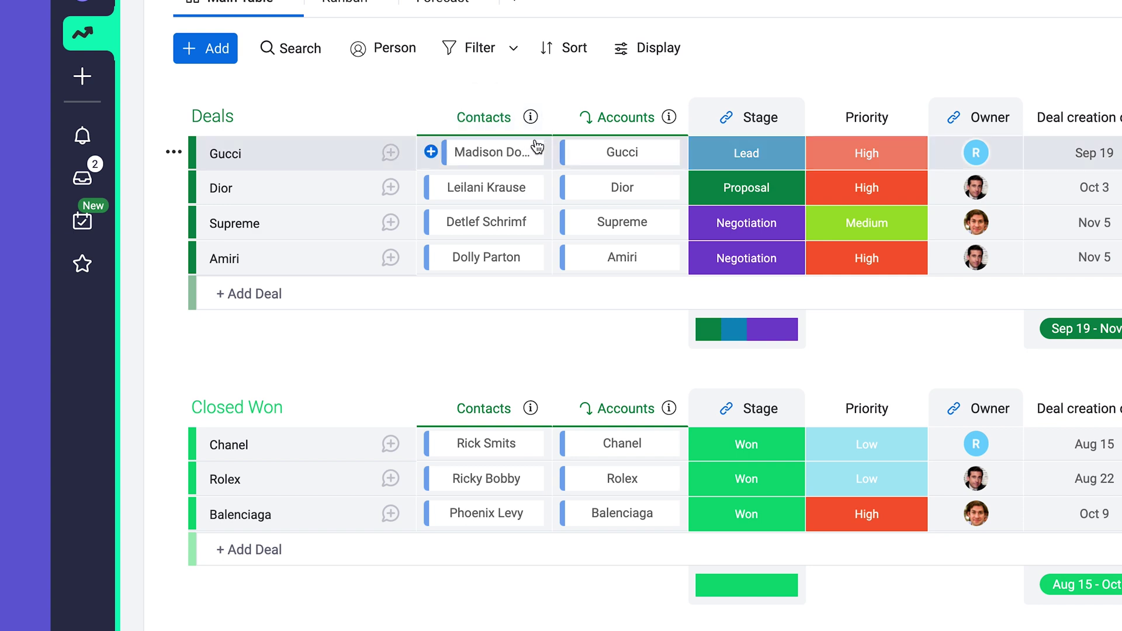
Open the contact linked in the Gucci deal's Contacts cell.
left_click(525, 153)
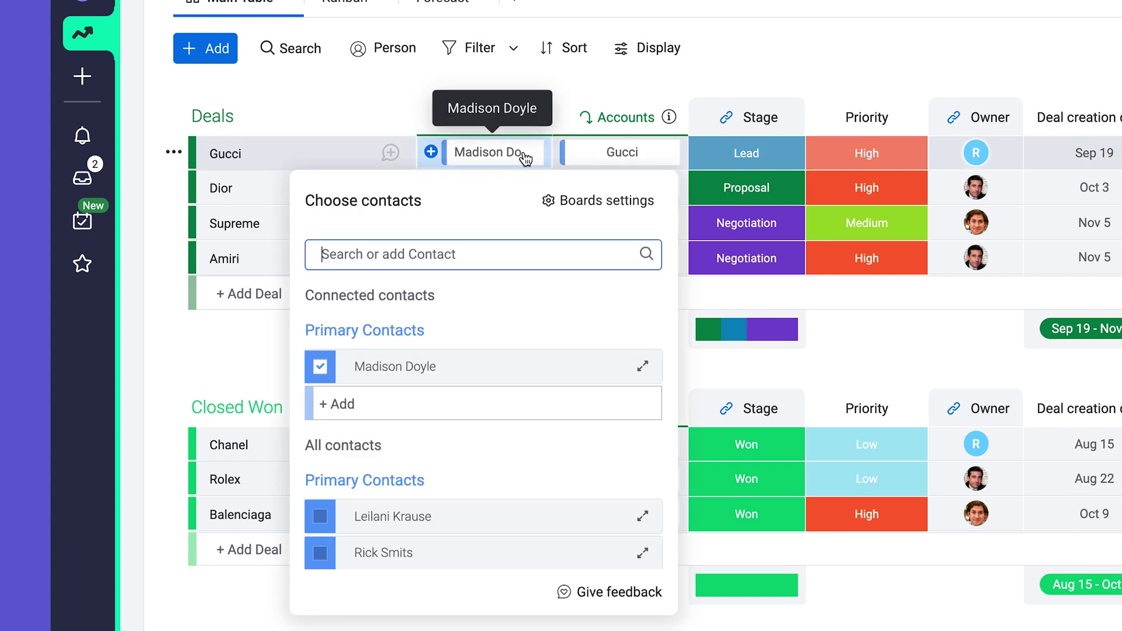
left_click(641, 369)
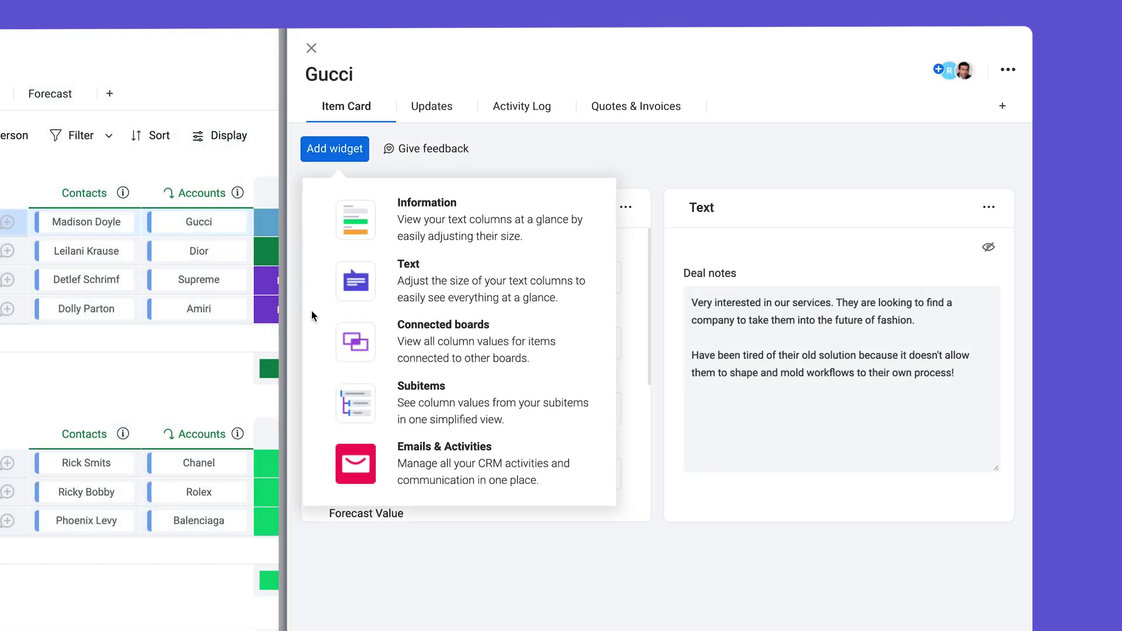
Add a Connected boards widget showing contacts without Title, Type and Priority columns.
left_click(321, 341)
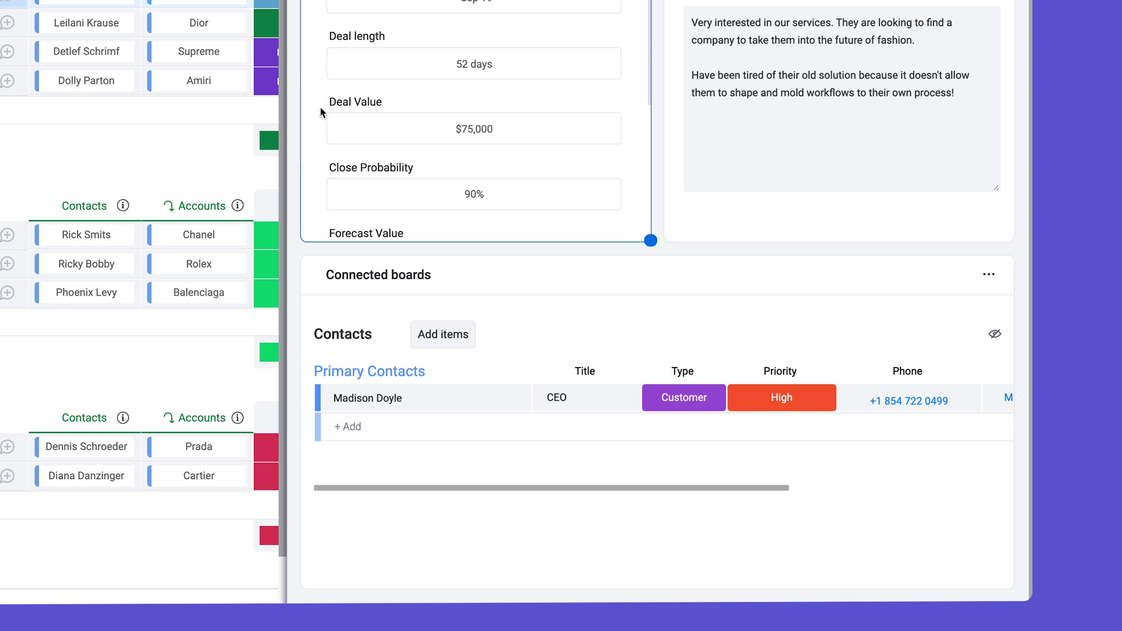
left_click(993, 334)
left_click(810, 480)
left_click(811, 507)
left_click(810, 532)
scroll(848, 529, "down", 2)
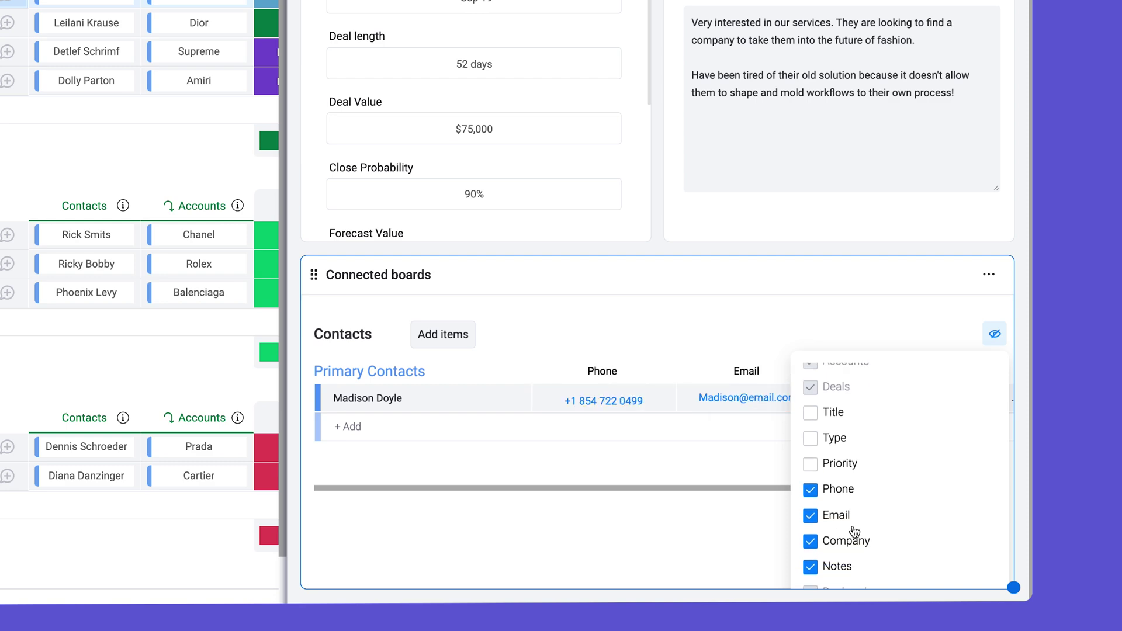
left_click(939, 338)
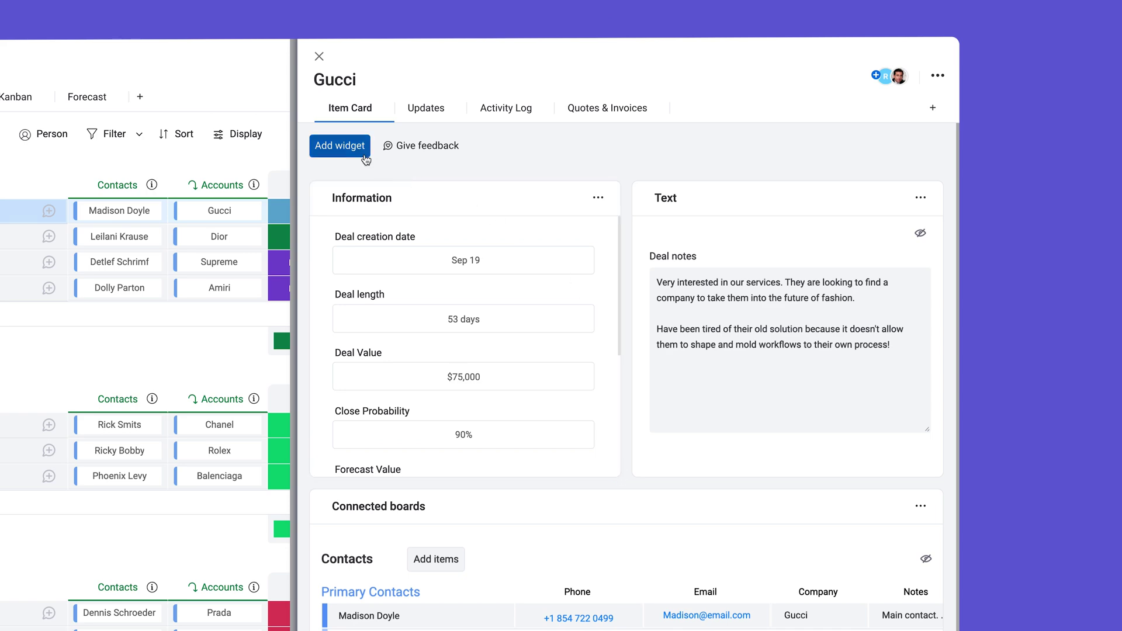
Add a Subitems widget to the Gucci card.
left_click(365, 146)
left_click(325, 370)
scroll(339, 374, "down", 4)
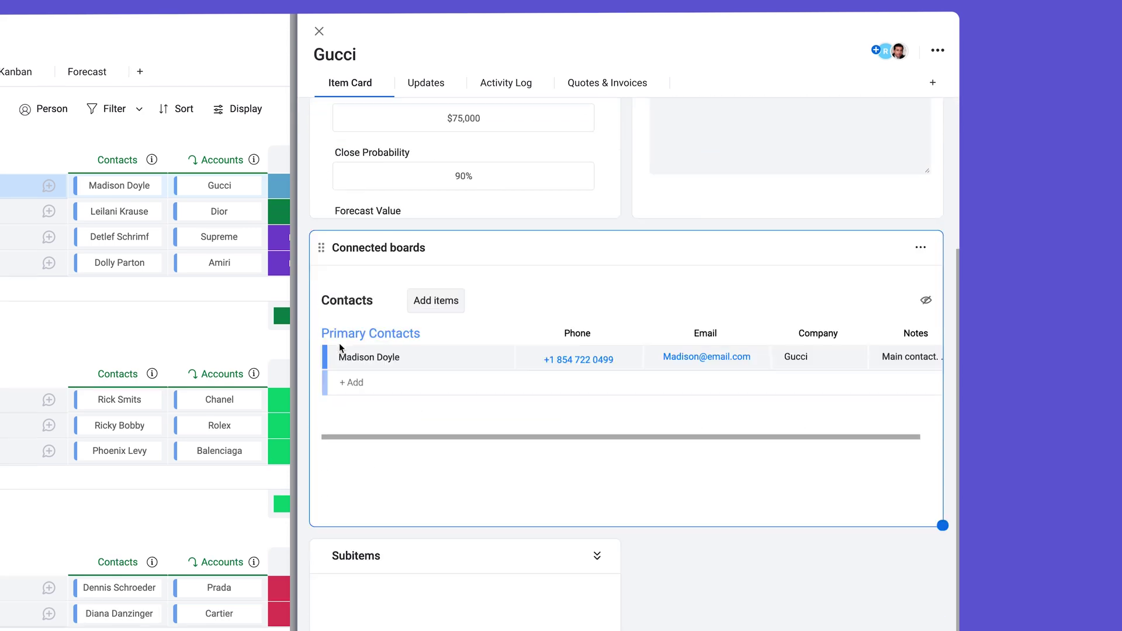
scroll(339, 348, "down", 2)
scroll(339, 243, "up", 6)
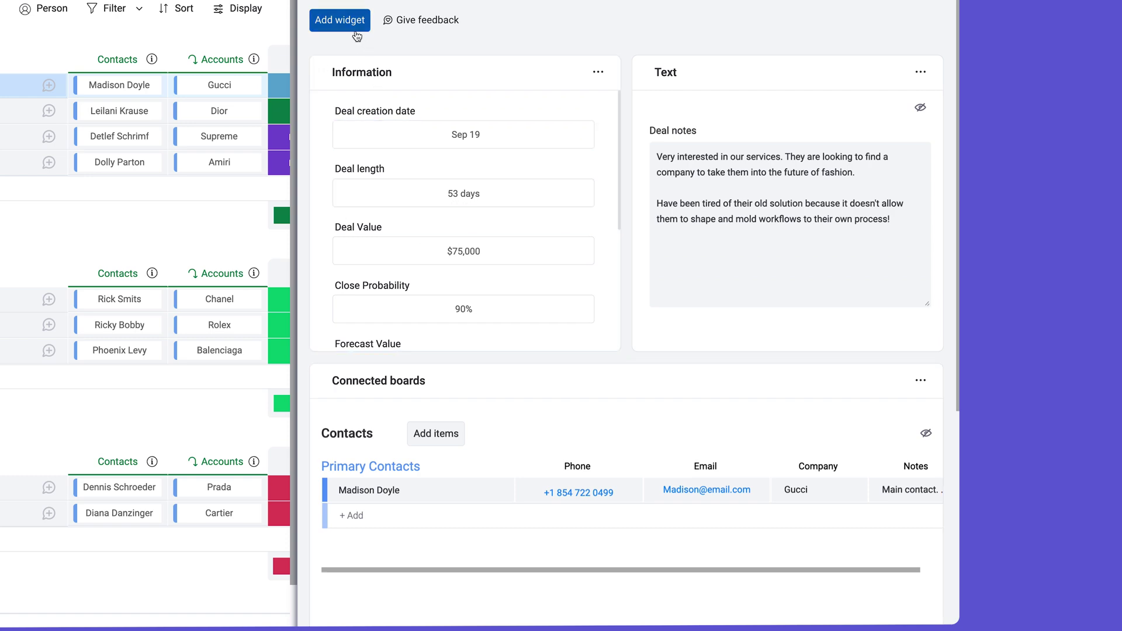
Add an Emails & Activities widget and start a blank internal Note in it.
left_click(351, 25)
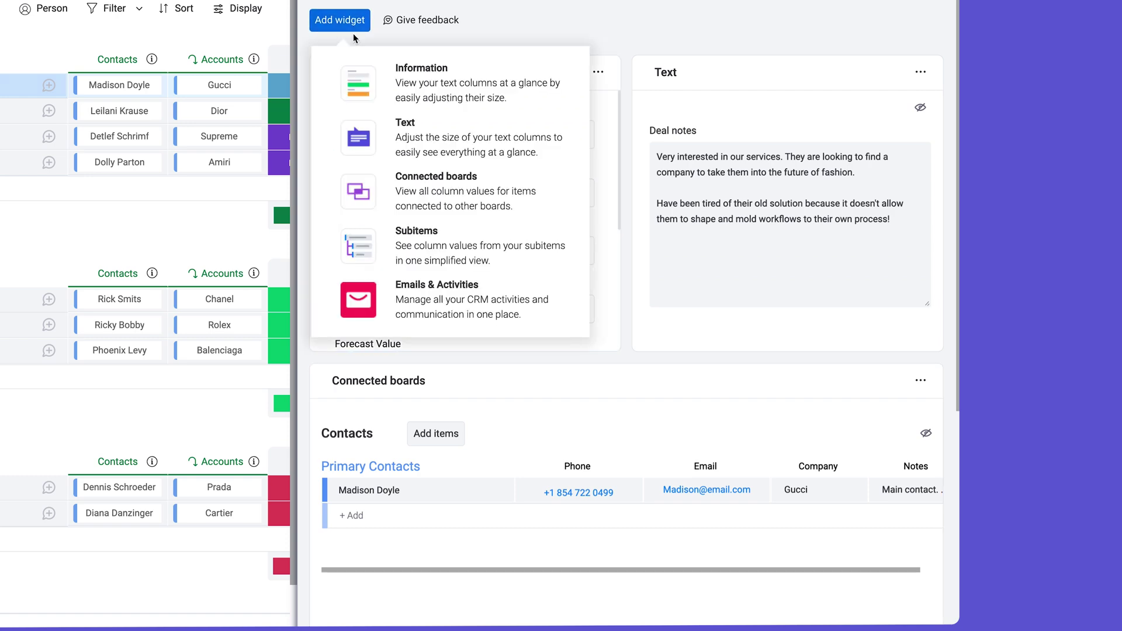
left_click(329, 302)
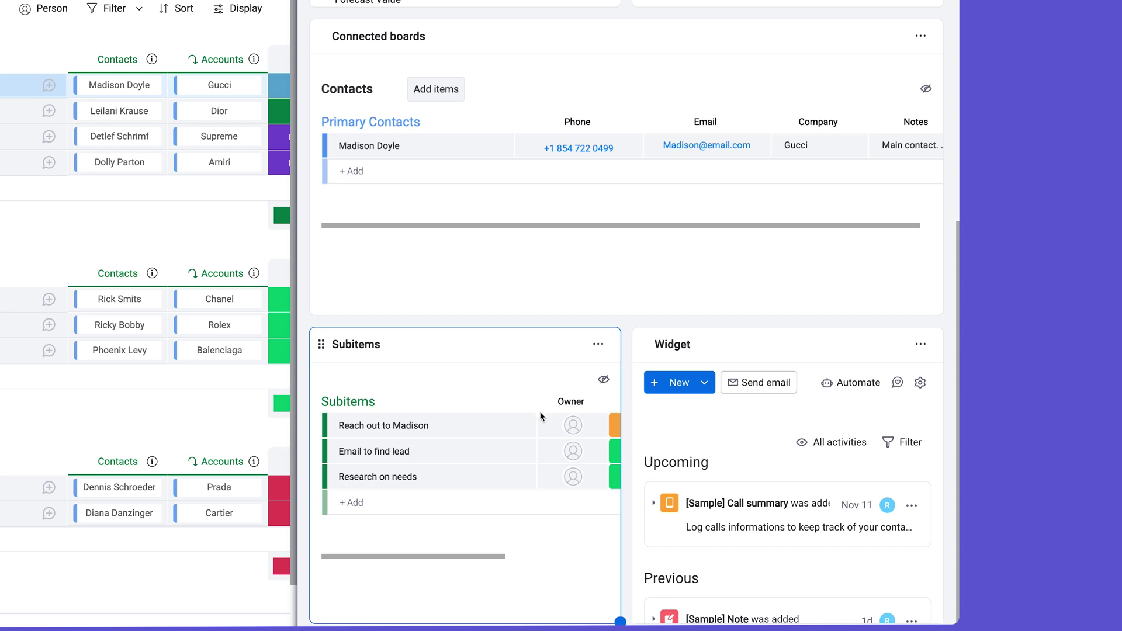
left_click(706, 386)
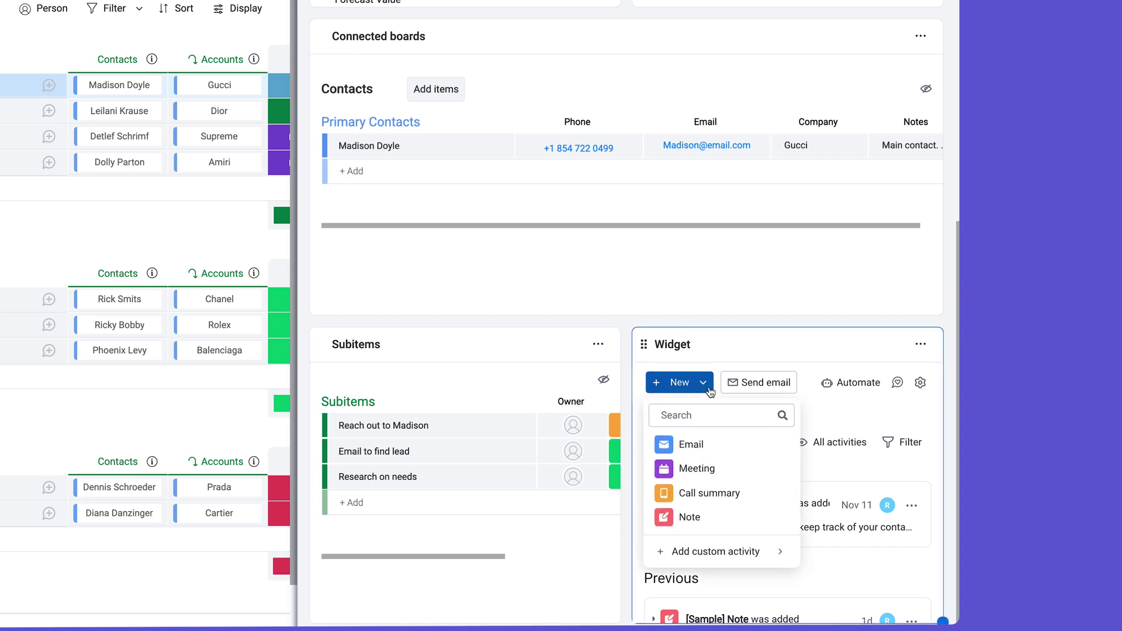
left_click(708, 517)
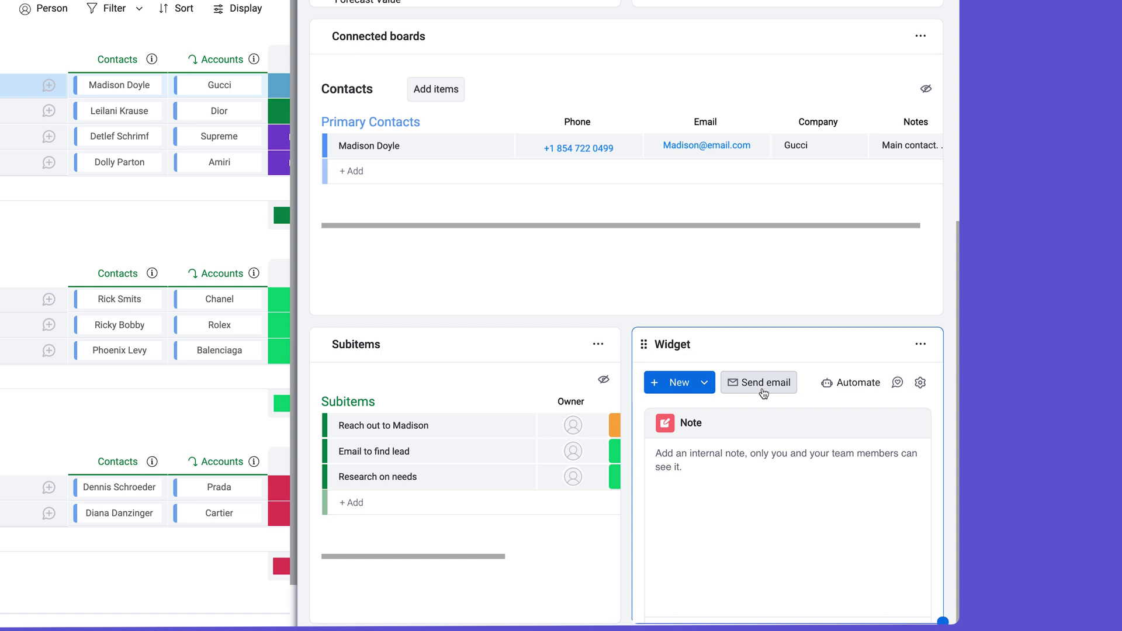
Shorten the Connected boards widget and move the activities widget beneath it.
mouse_move(939, 310)
left_mouse_down()
mouse_move(915, 284)
mouse_move(883, 313)
mouse_move(935, 313)
left_mouse_up()
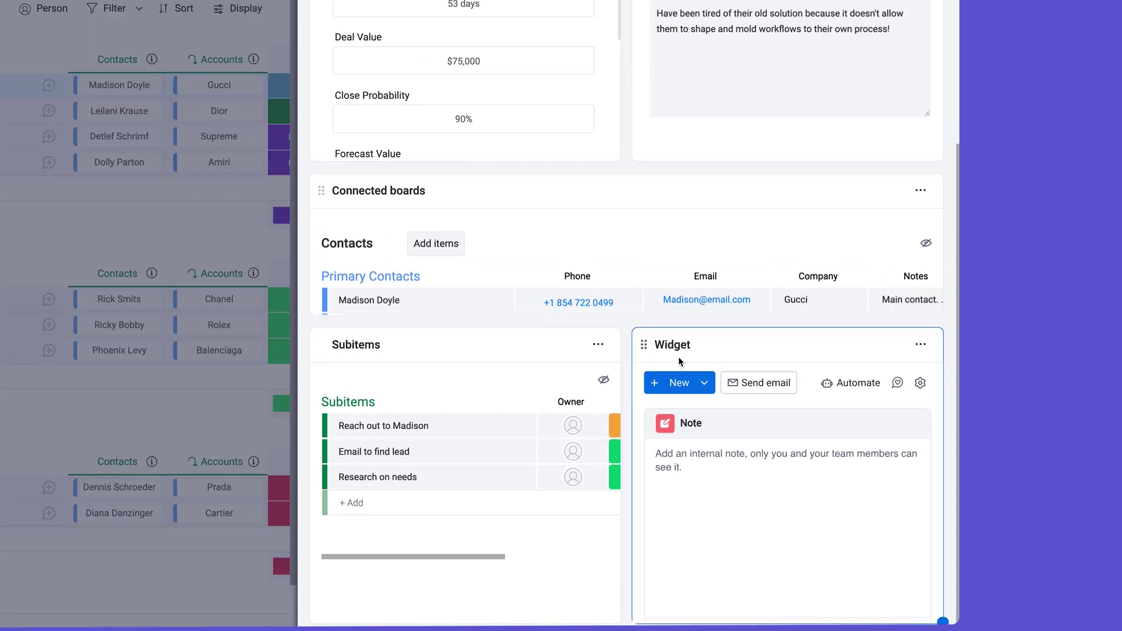
left_click_drag(643, 345, 705, 366)
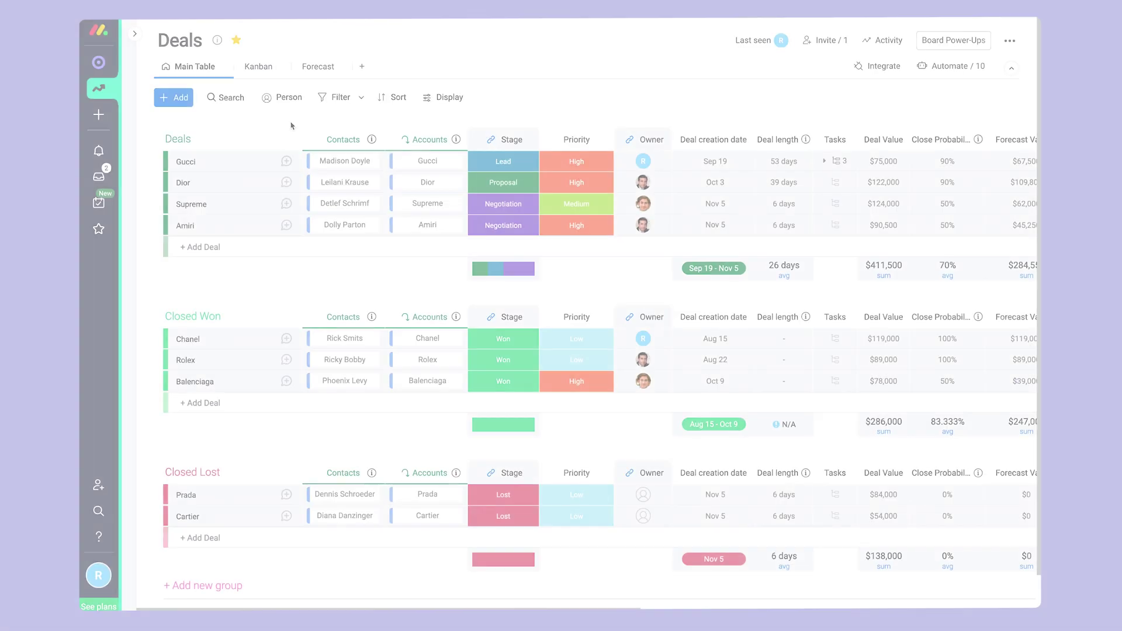
scroll(291, 125, "right", 5)
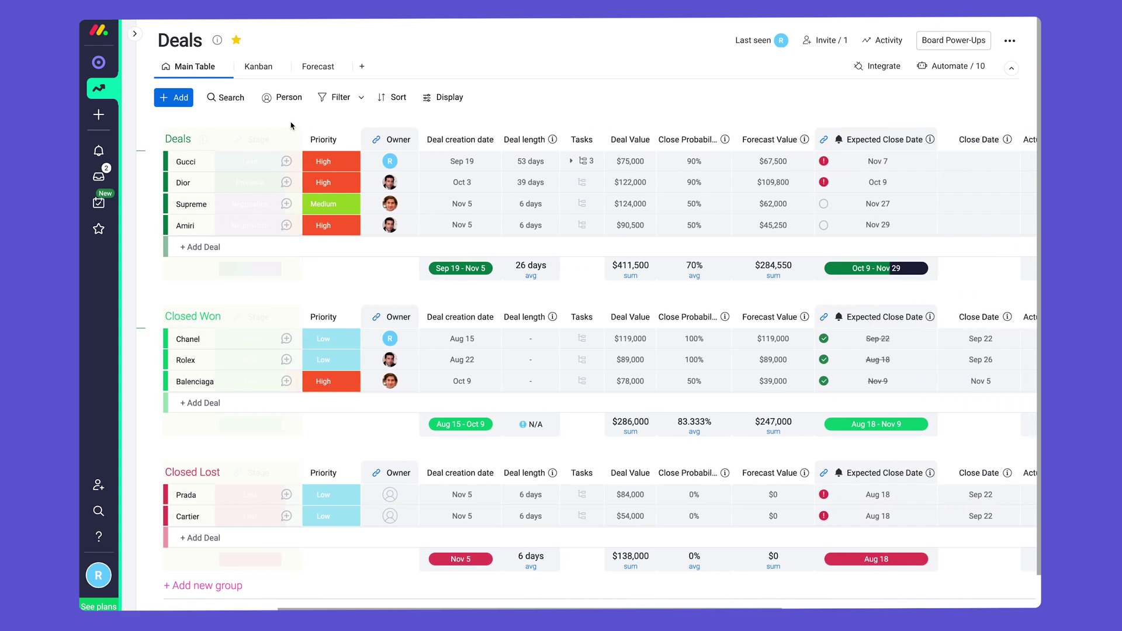
Reopen Gucci's Item Card and scroll down through its widgets.
left_click(269, 161)
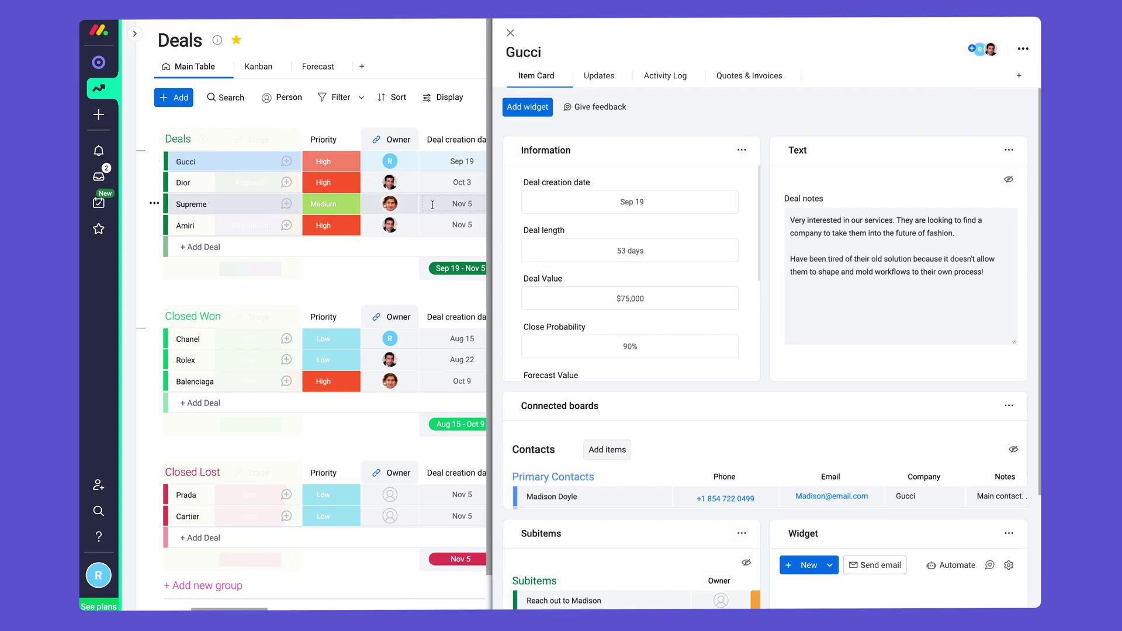
scroll(503, 210, "down", 3)
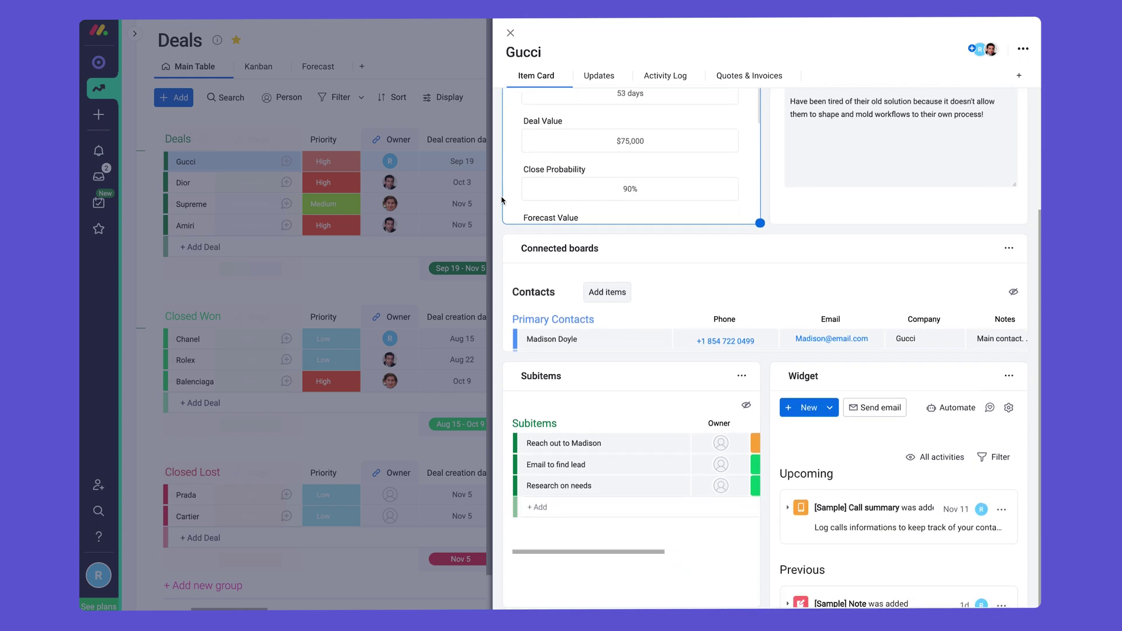